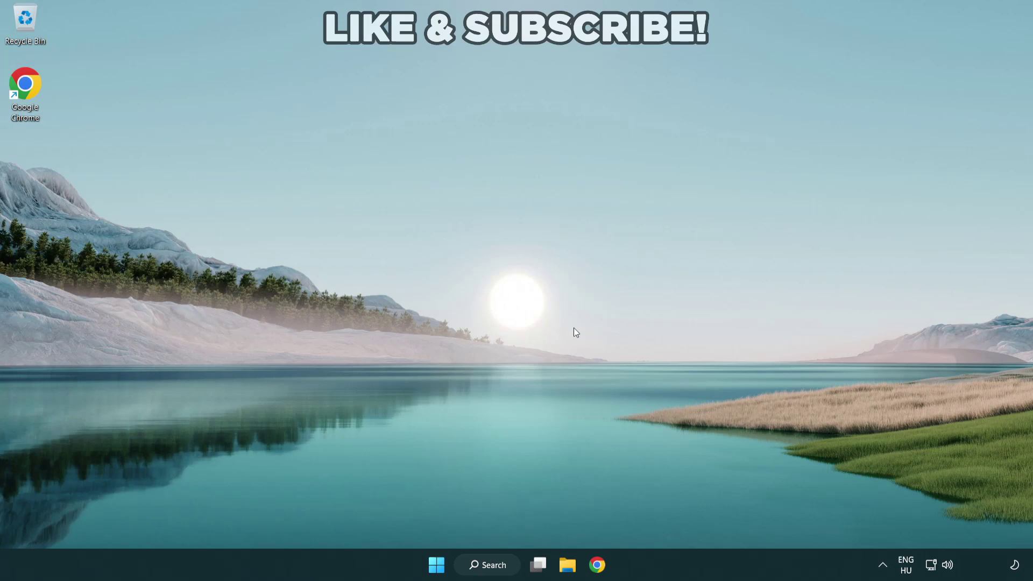
Switch the Quick Settings sound output from CABLE Input to Speakers (High Definition Audio Device)
click(948, 565)
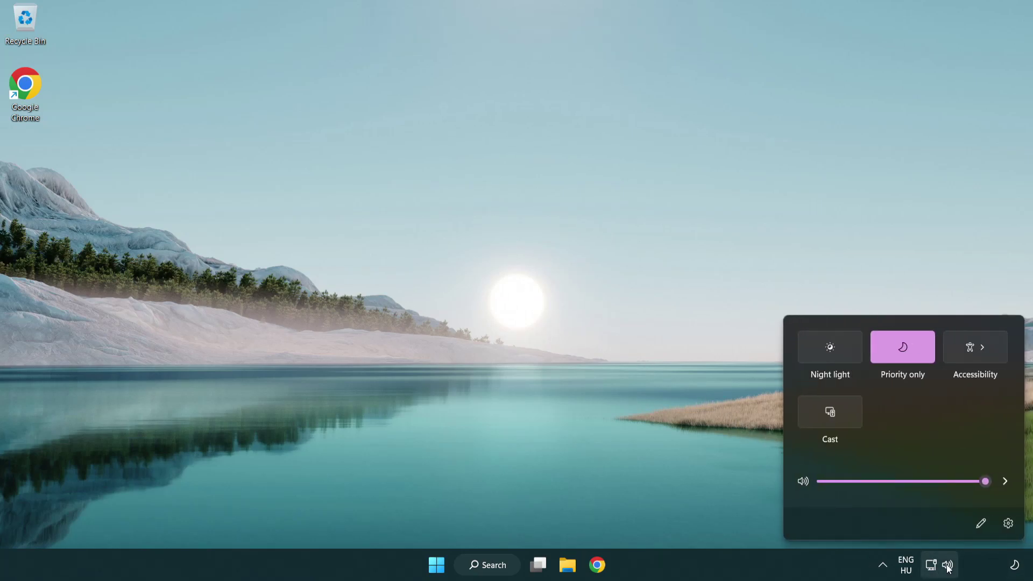
click(1004, 482)
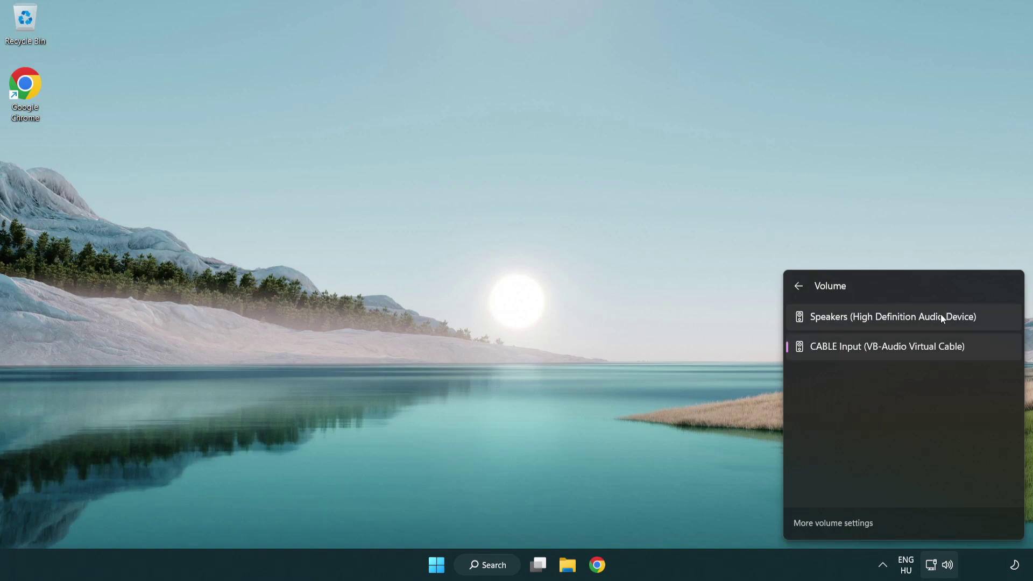
click(991, 320)
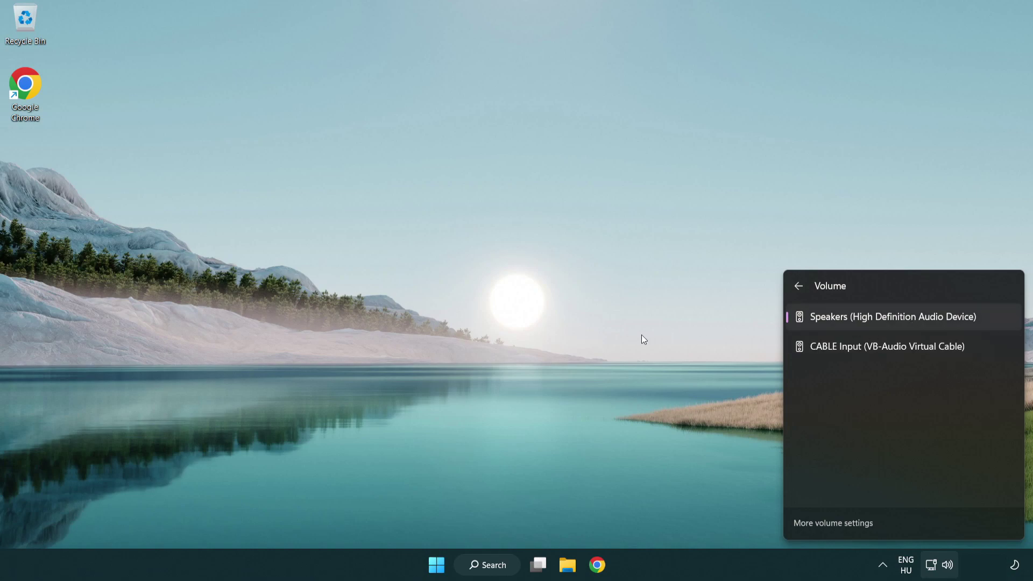
click(564, 322)
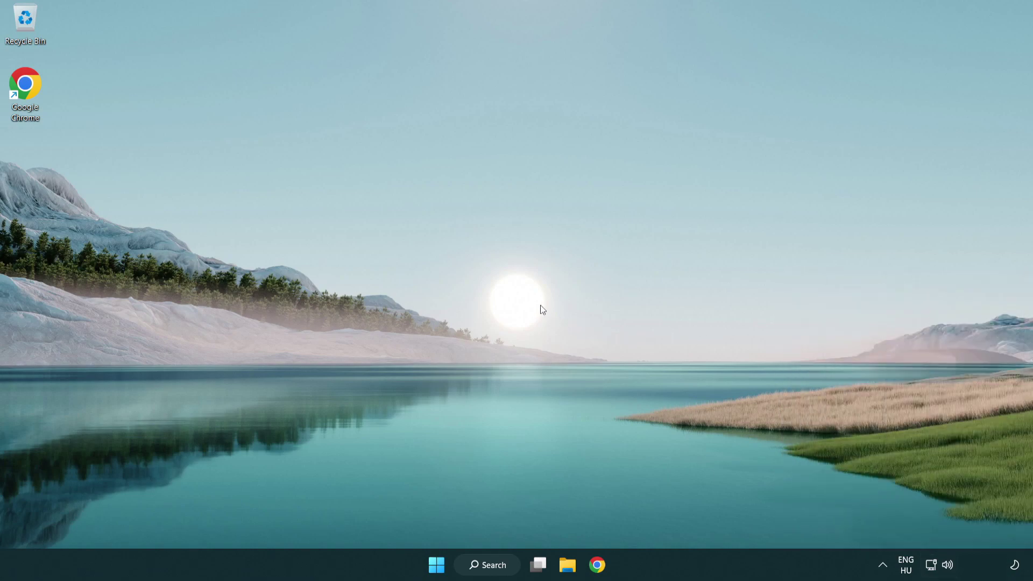
Reset sound devices and app volumes to recommended defaults in the Volume mixer, then close Settings
right_click(948, 565)
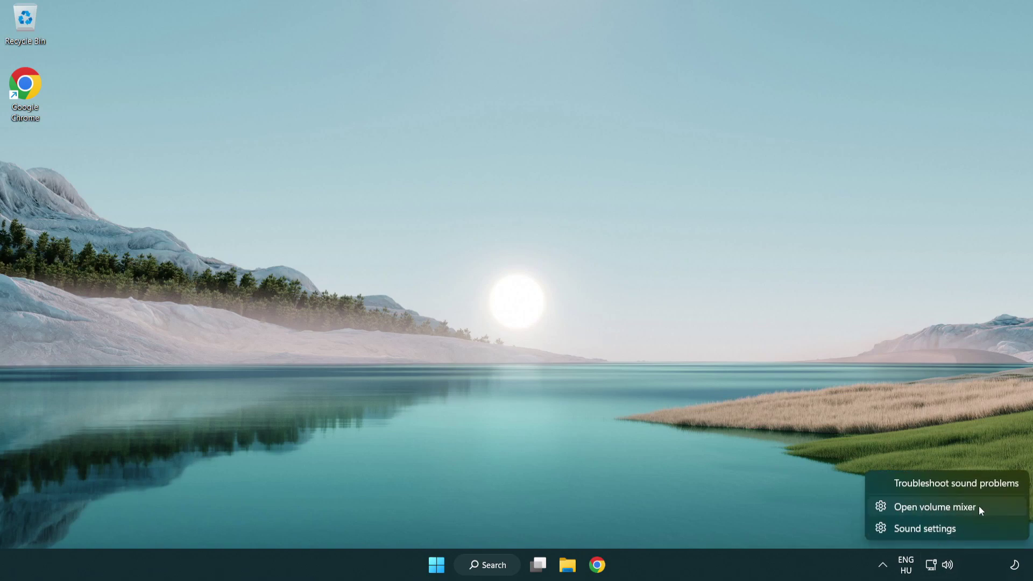
click(995, 507)
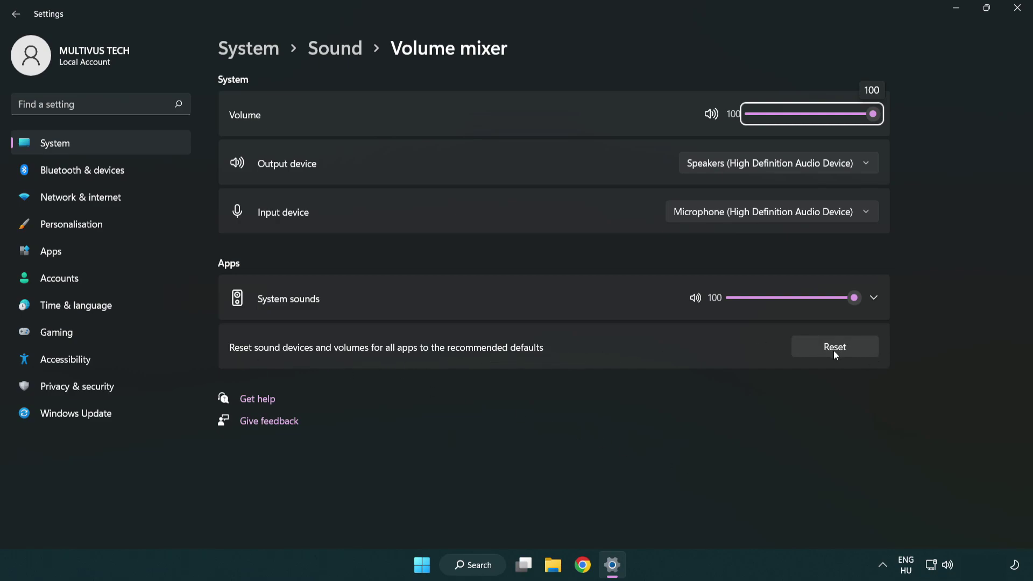
click(863, 351)
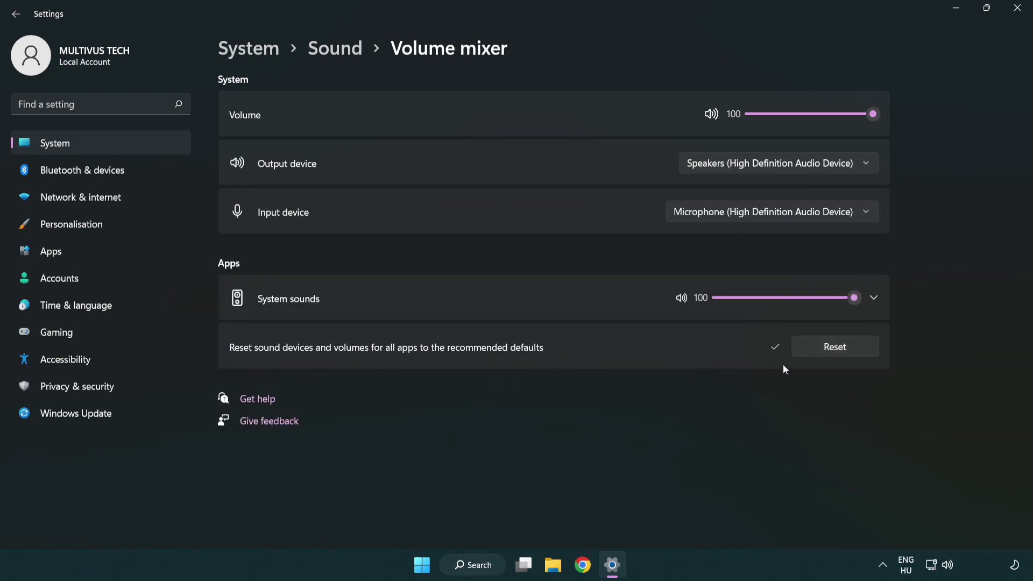
click(1018, 8)
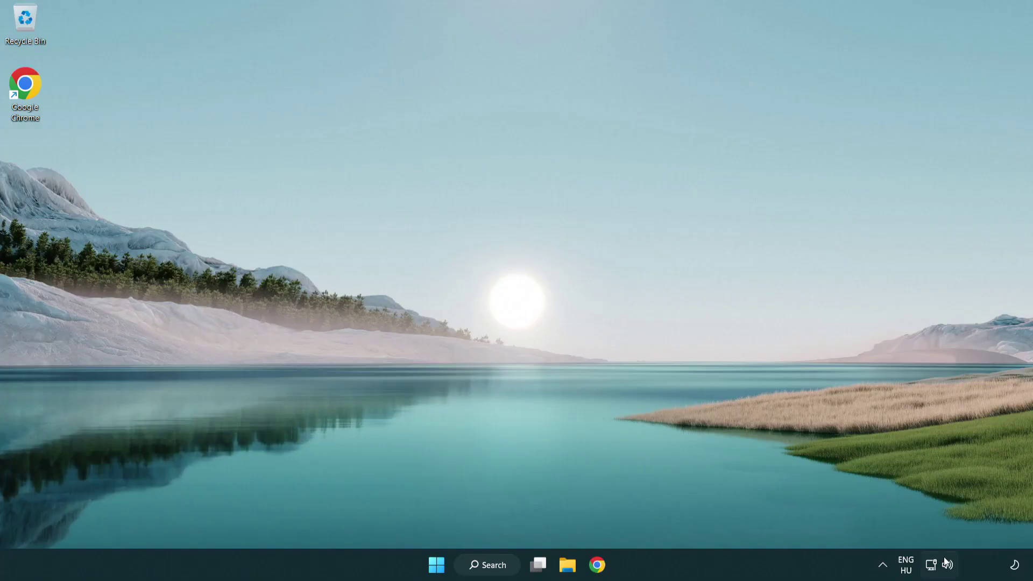
Open the classic Sound control panel through Sound settings' More sound settings
right_click(947, 565)
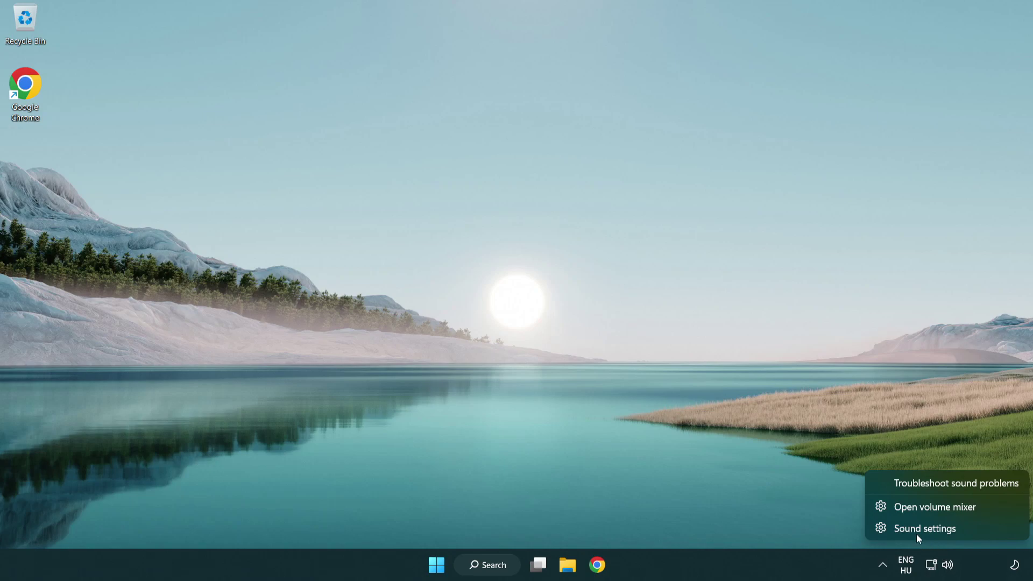
click(989, 533)
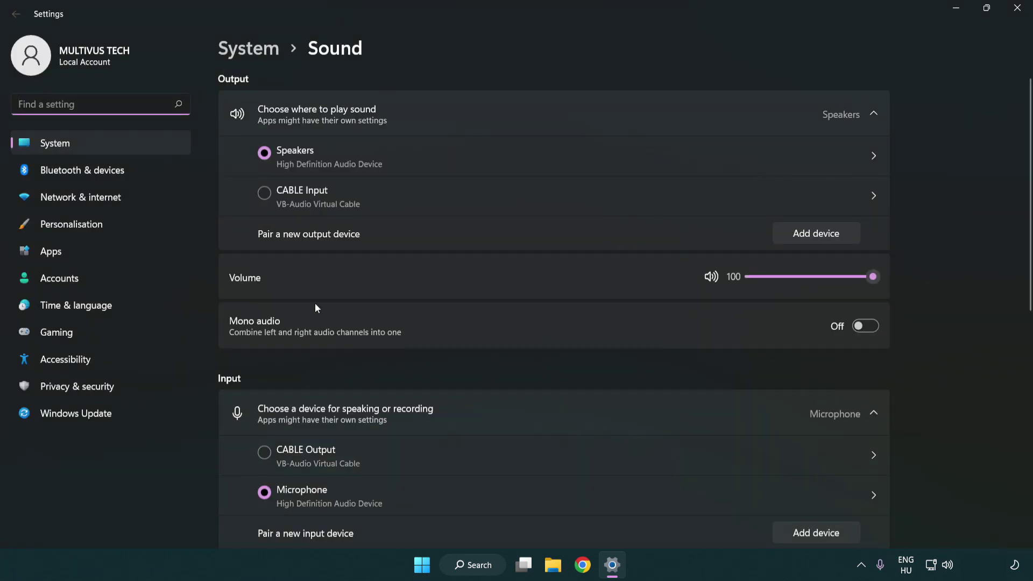
click(872, 276)
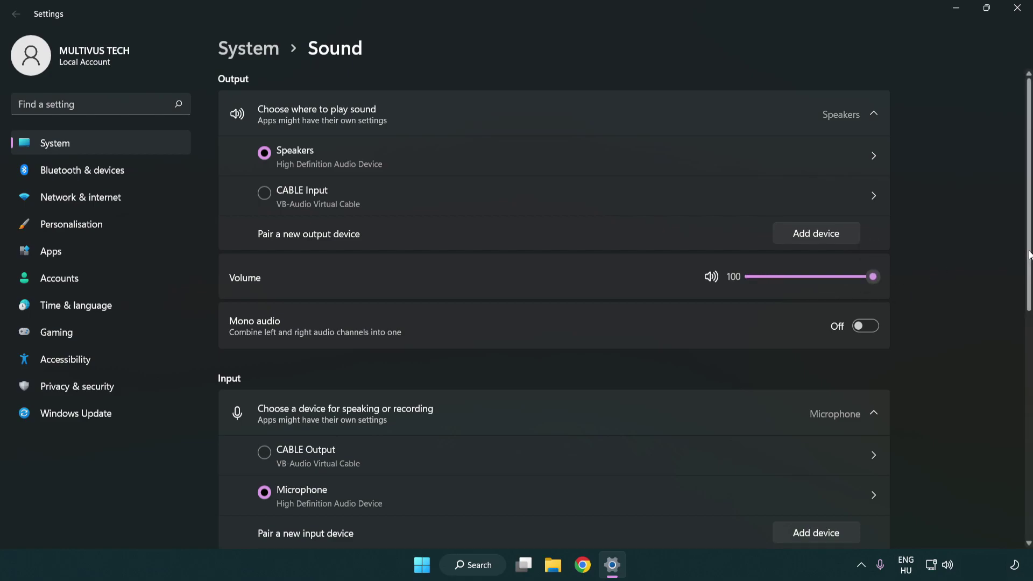
scroll(1029, 255, down, 6)
scroll(1028, 307, down, 2)
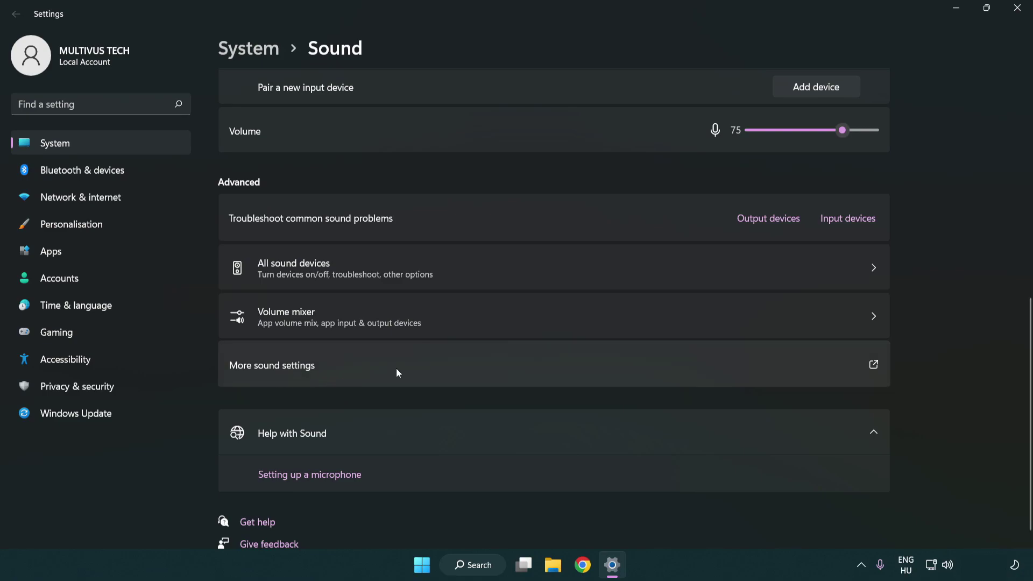
click(396, 368)
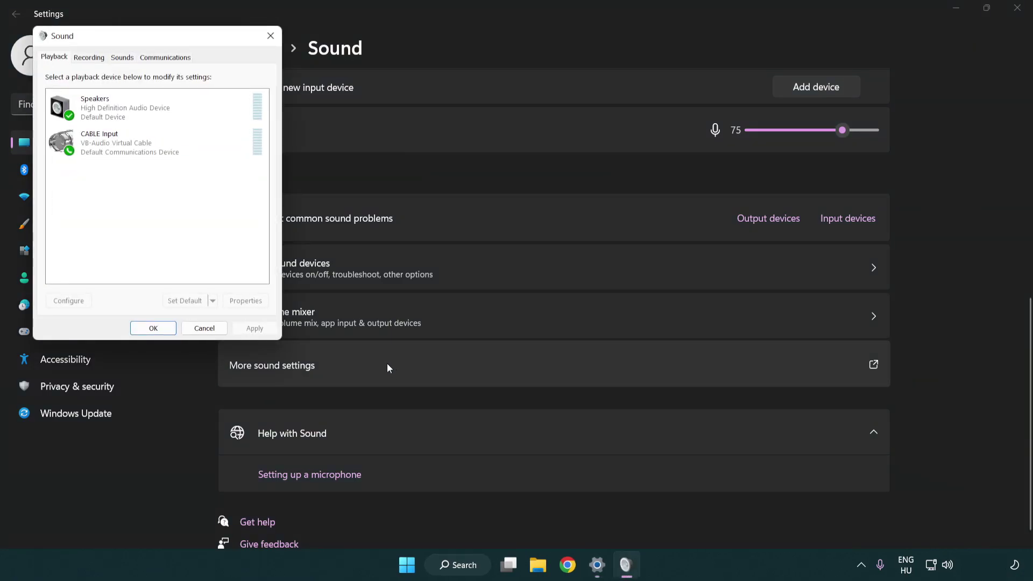
drag(183, 42, 530, 135)
Disable the CABLE Input playback device
click(495, 247)
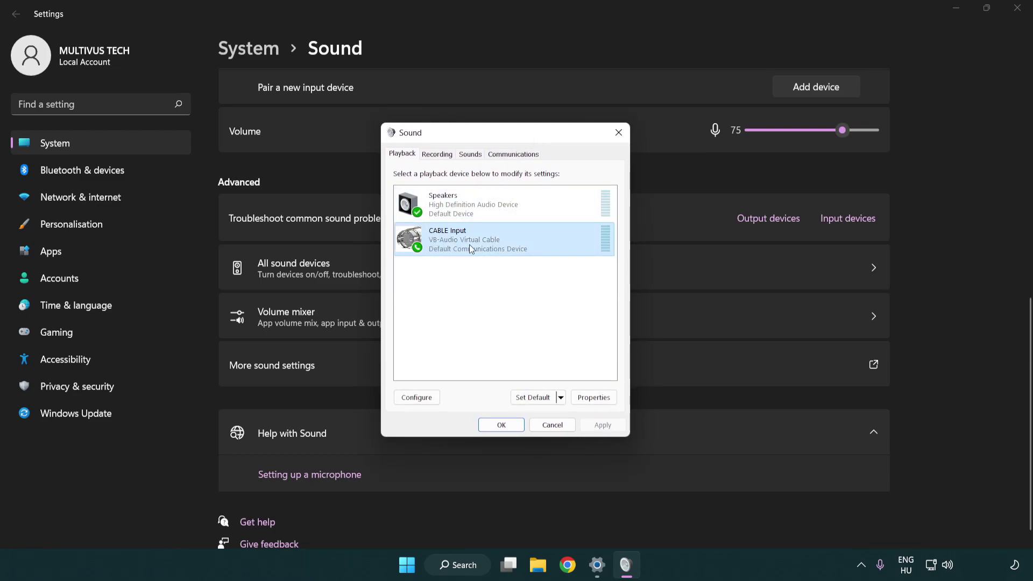
right_click(469, 244)
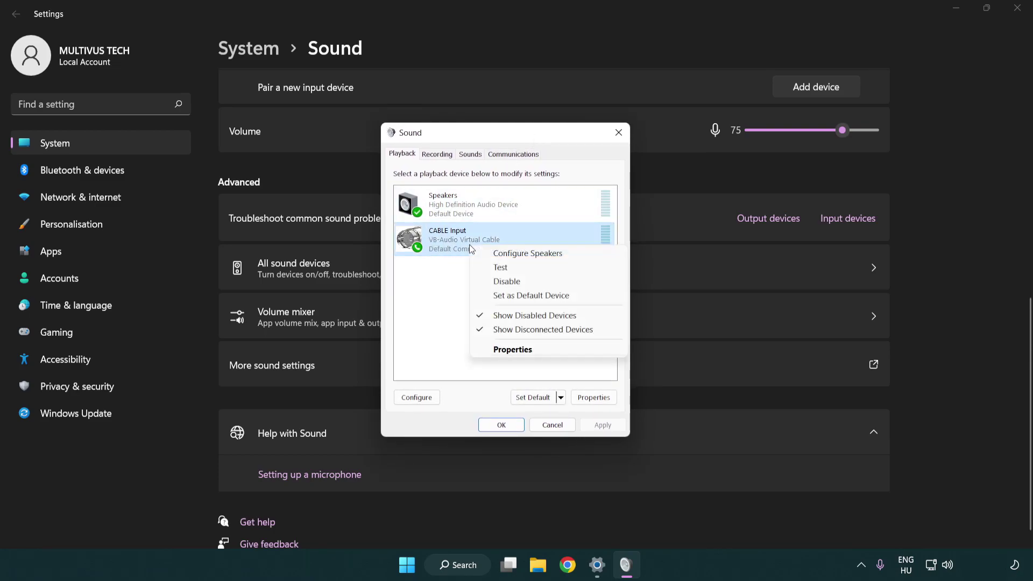
click(534, 282)
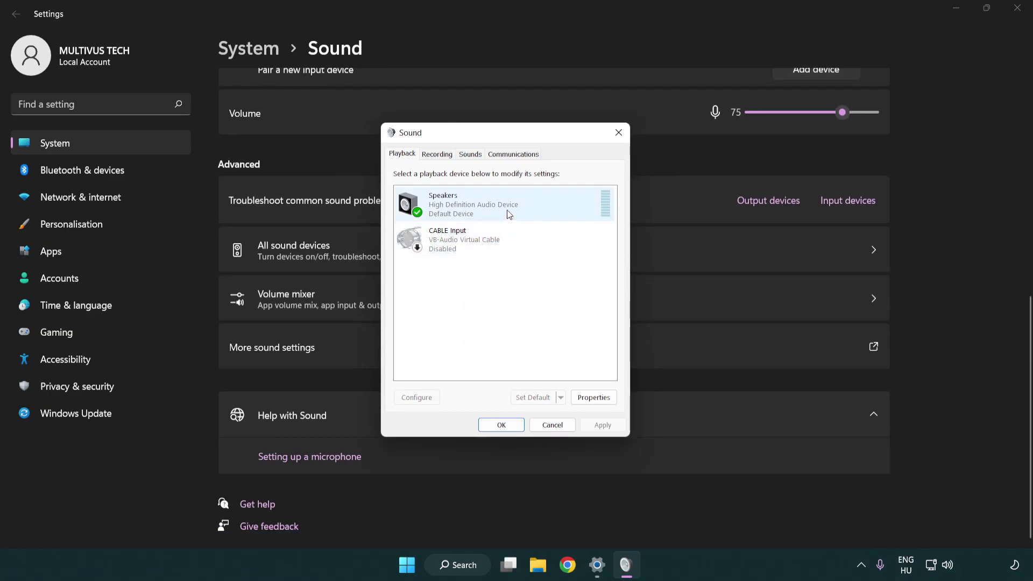
Configure Speakers as 7.1 Surround, keeping all optional speakers and full-range front and surround speakers
right_click(525, 205)
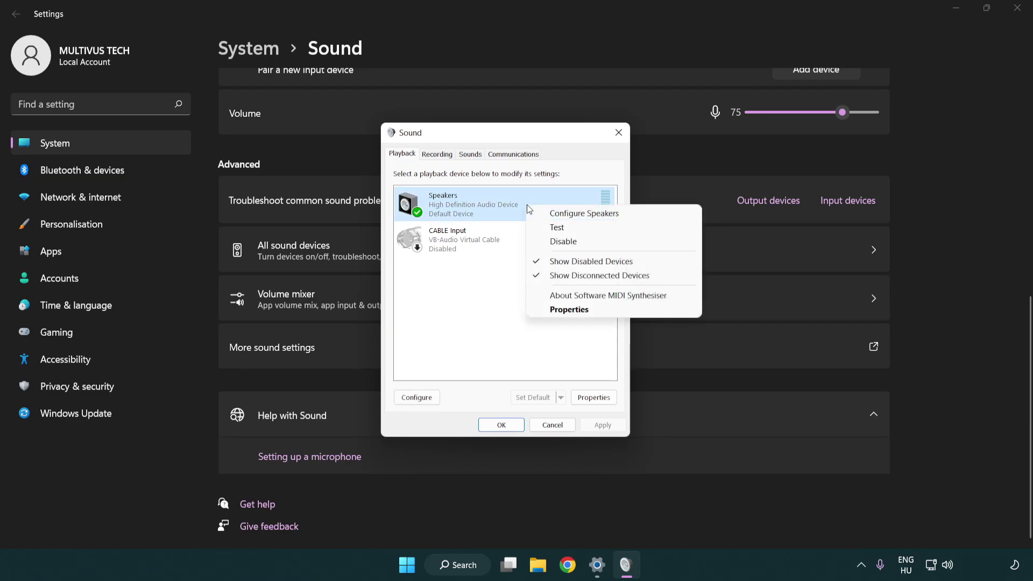
click(568, 215)
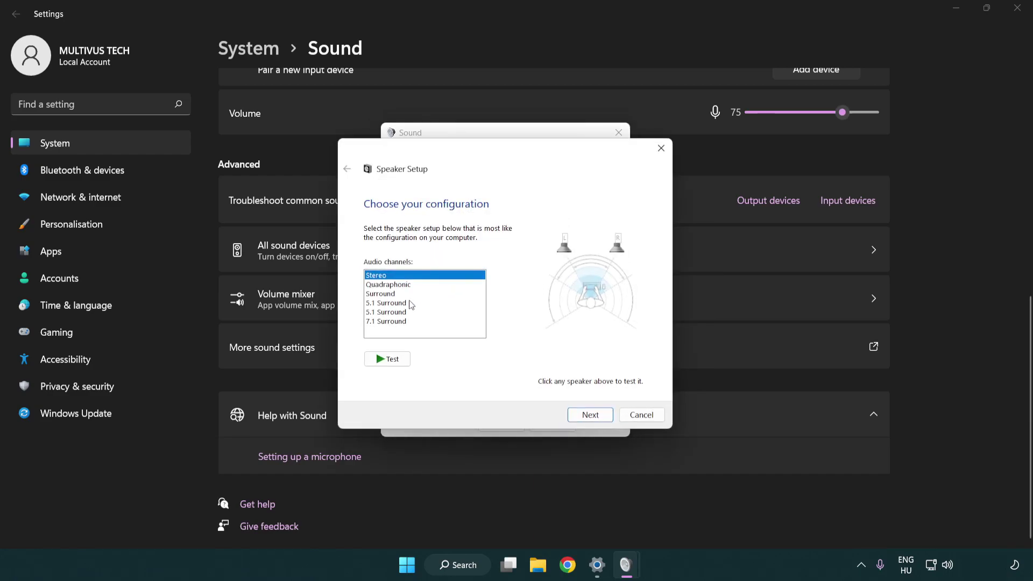
drag(406, 303, 410, 325)
click(590, 416)
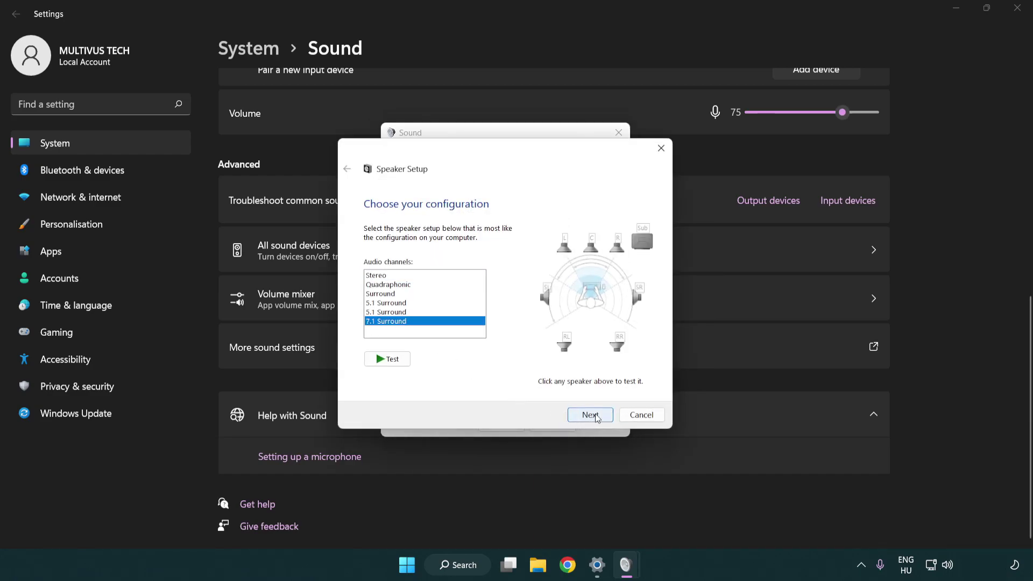
click(589, 415)
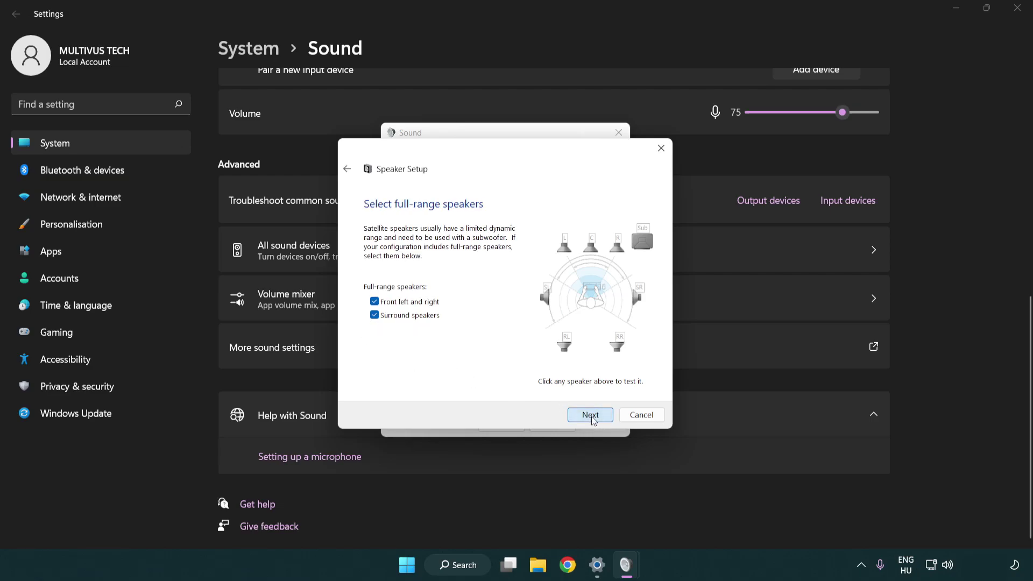
click(578, 413)
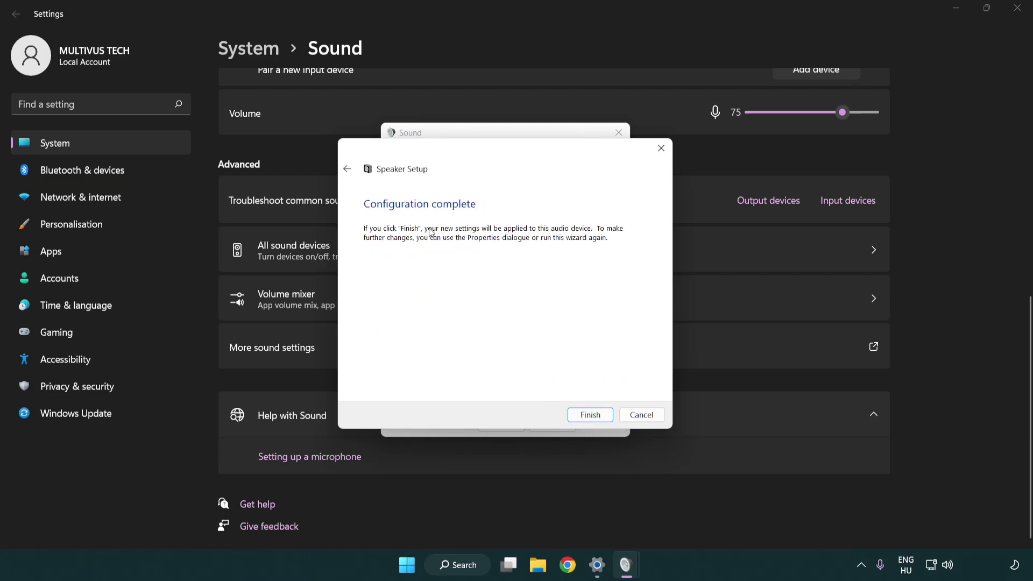
Finish the speaker setup and turn off all sound enhancements in Speakers Properties
click(591, 415)
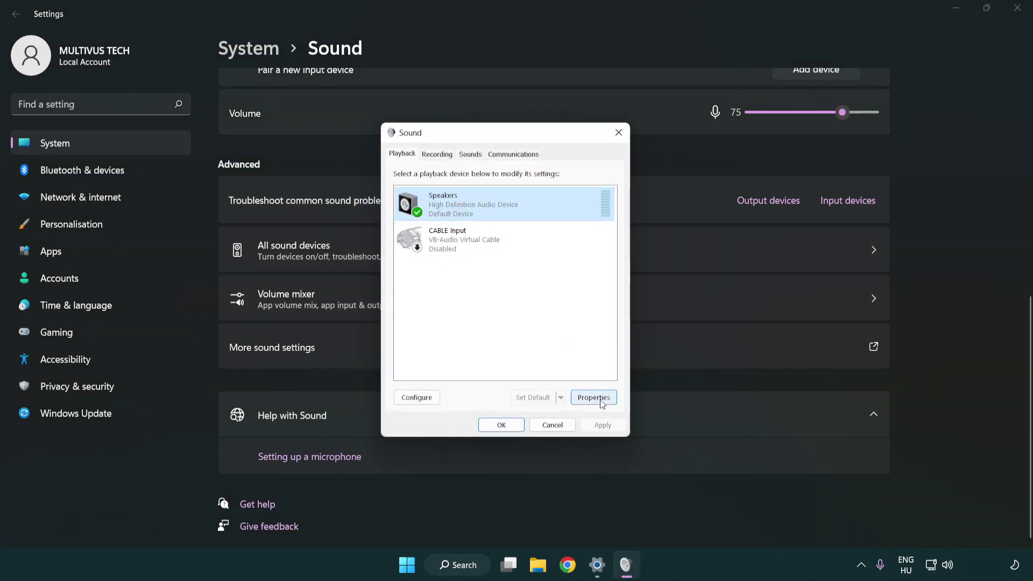
click(601, 402)
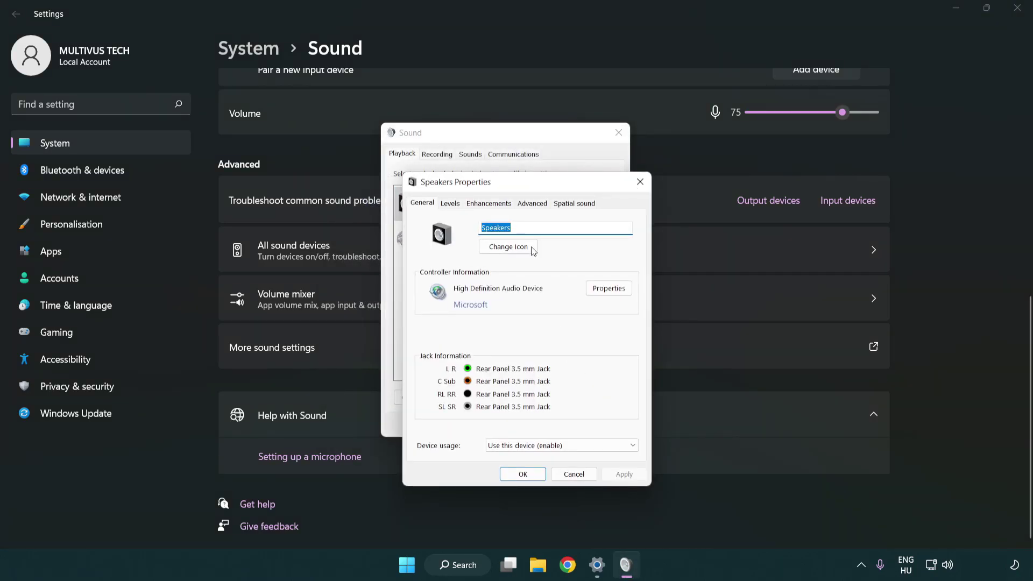
drag(521, 186, 502, 142)
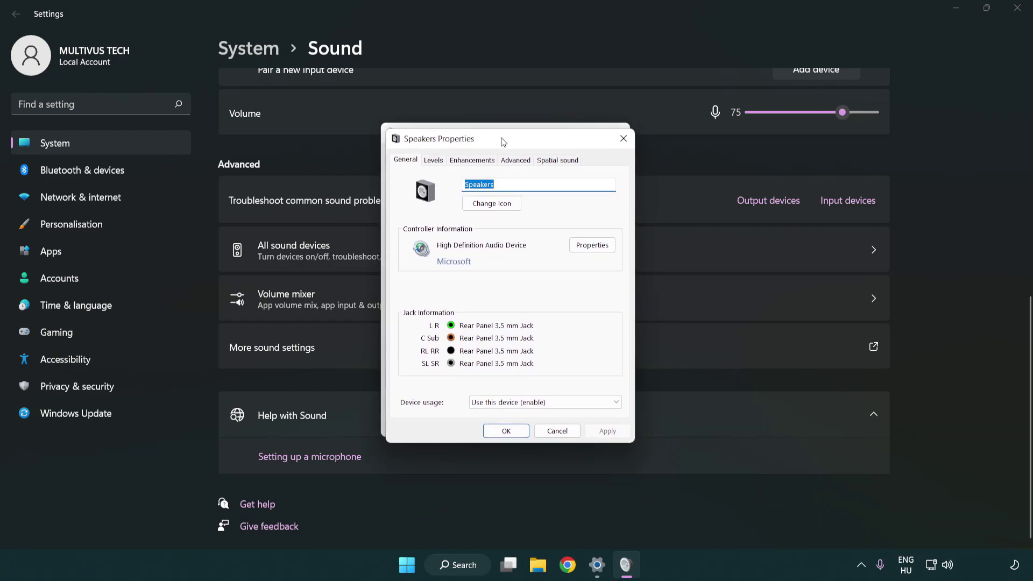
click(472, 160)
click(408, 216)
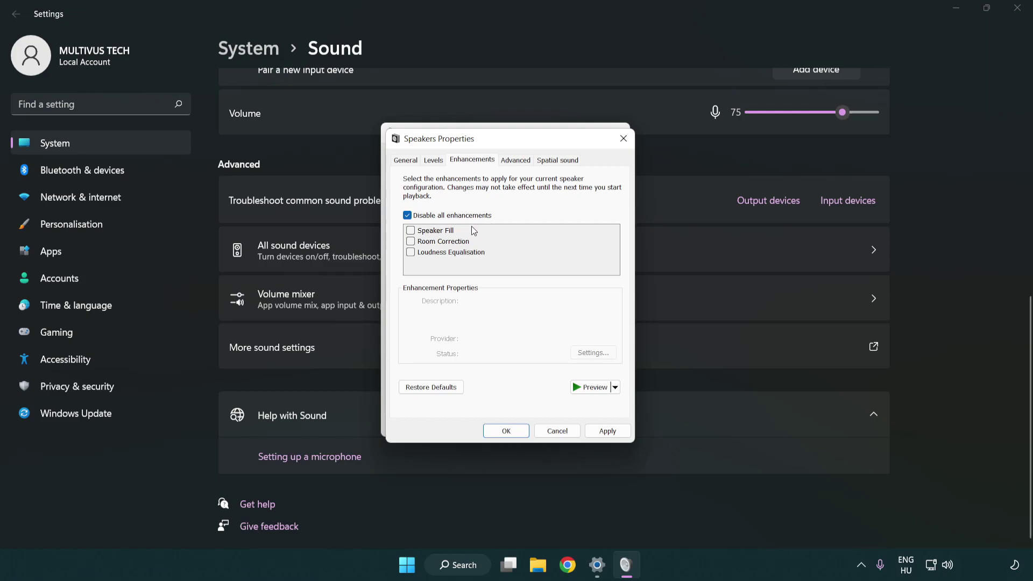
Set the default format to 16 bit, 48000 Hz (DVD Quality), apply, and close both sound dialogs
click(519, 165)
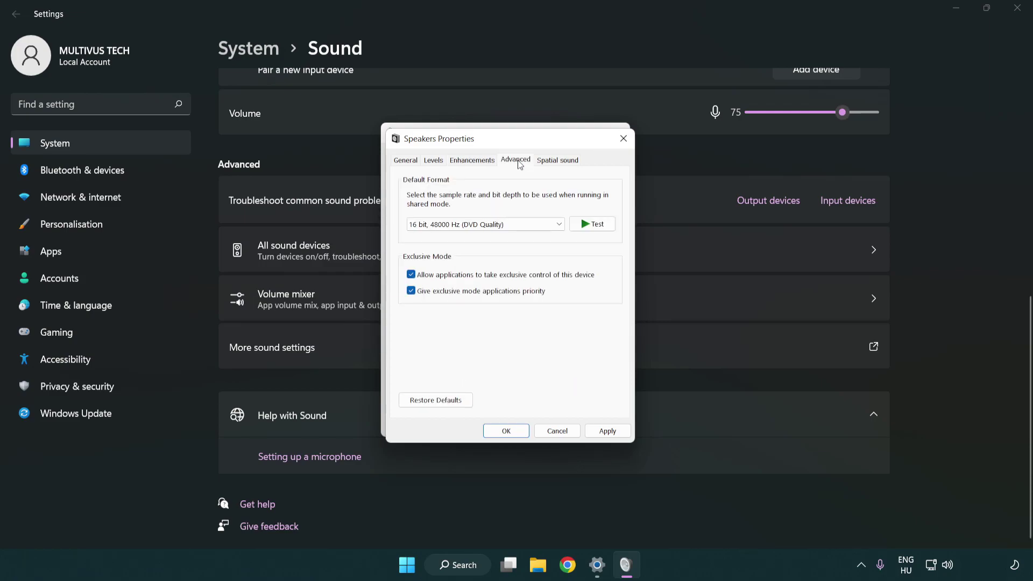
click(460, 225)
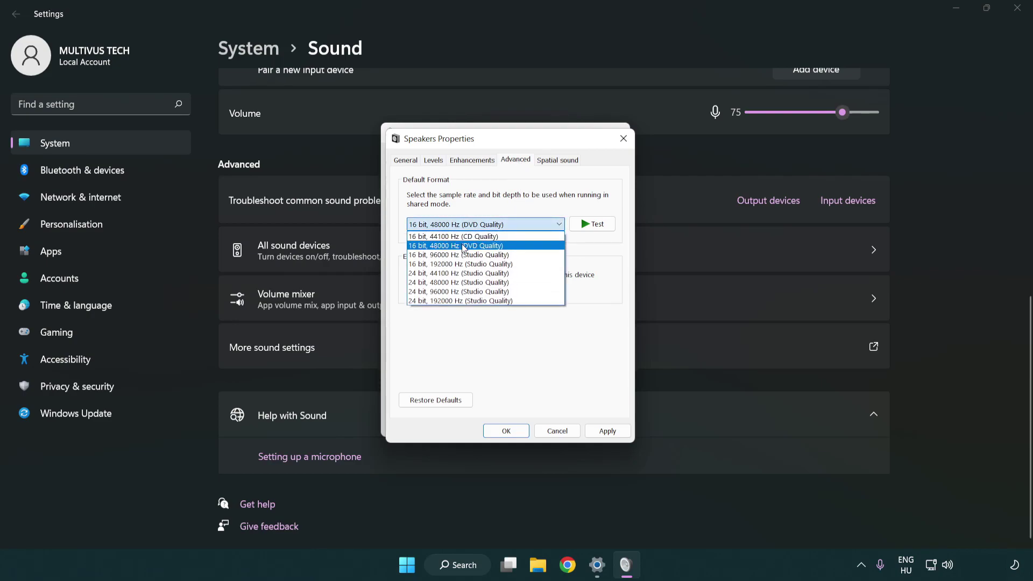
click(464, 247)
click(605, 432)
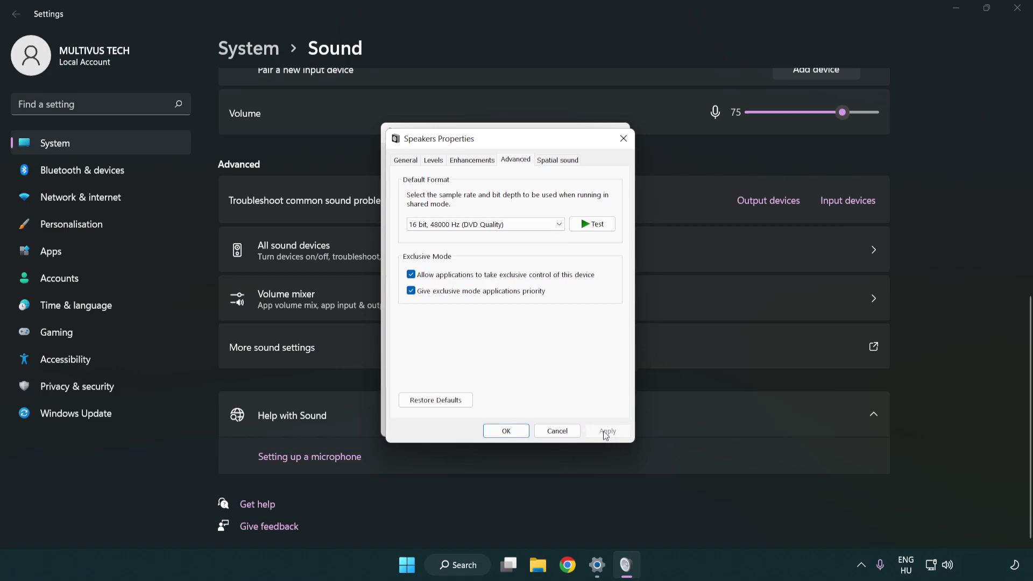
click(510, 434)
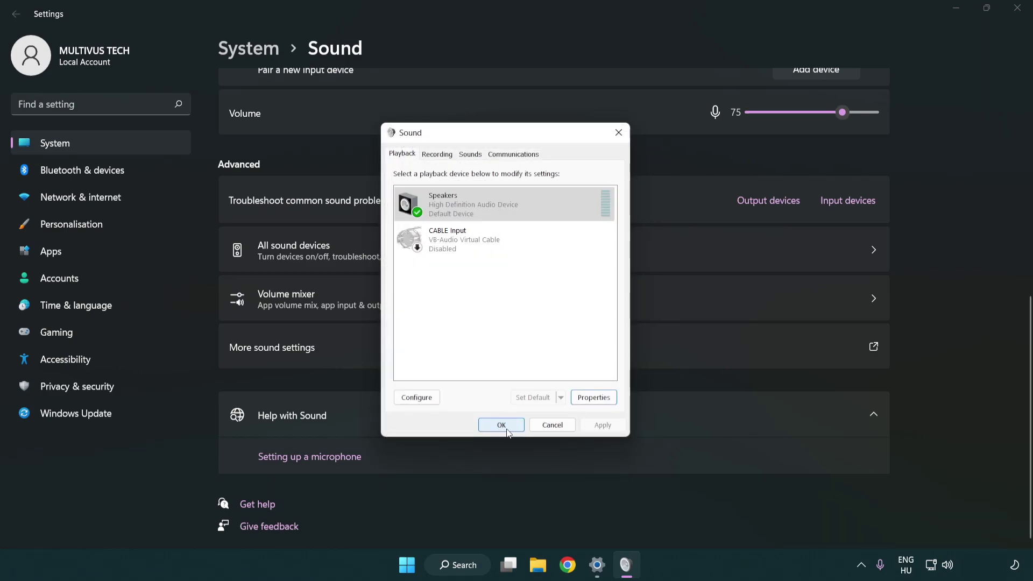
click(502, 427)
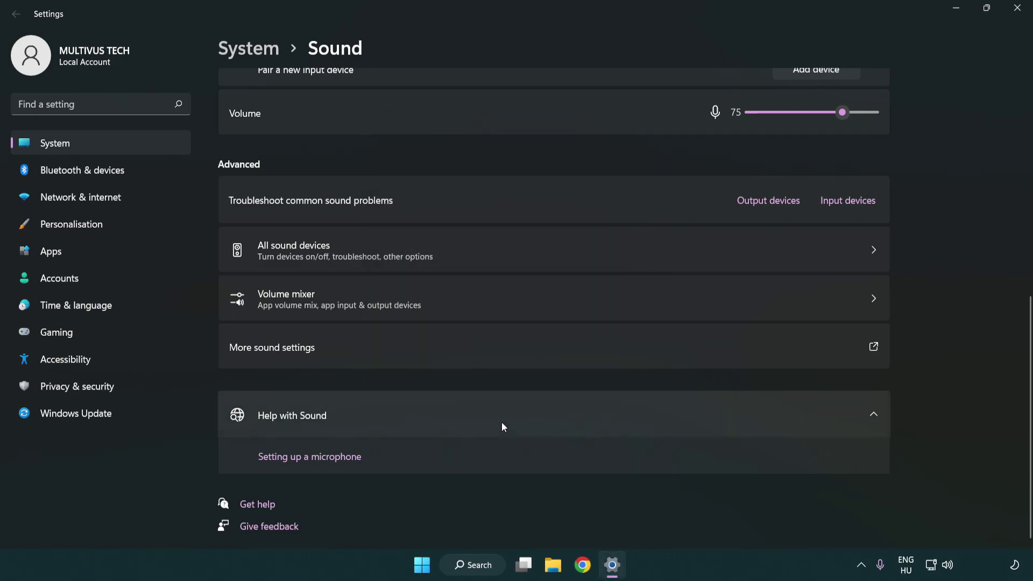
Close the Settings window and bring up the Start menu power options
click(1017, 20)
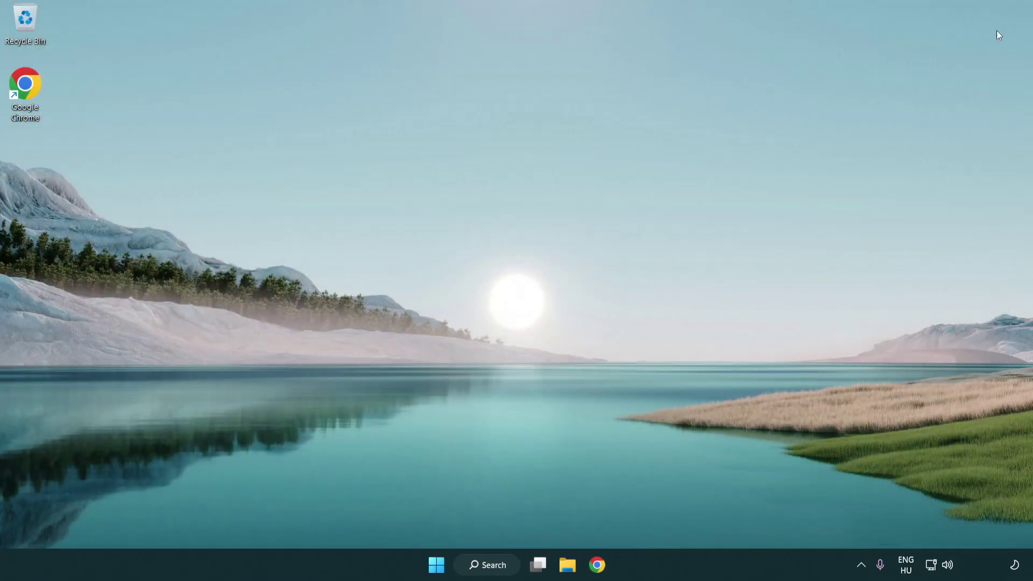
click(437, 568)
click(686, 521)
Search for 'device manager' and launch Device Manager
click(499, 572)
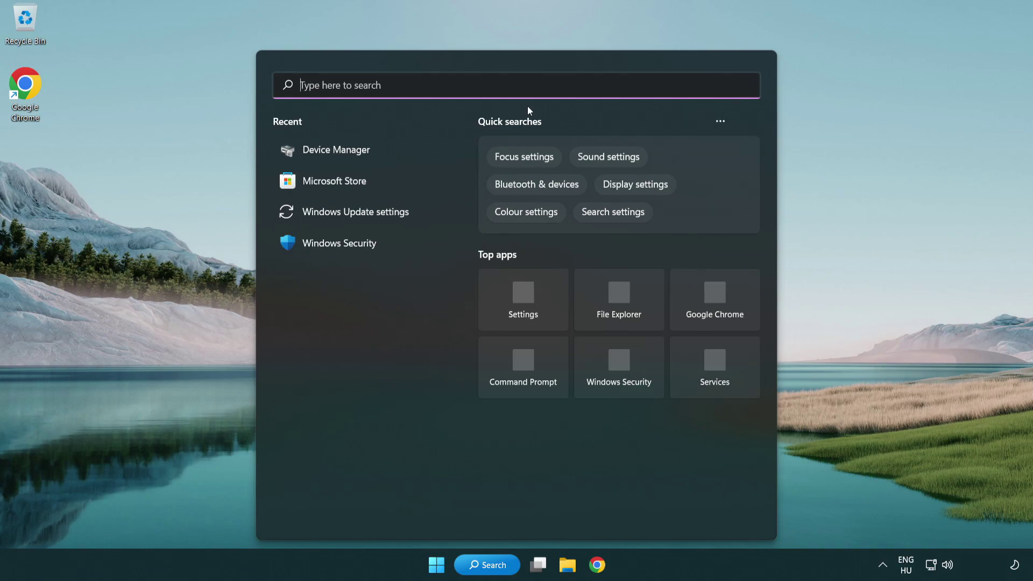
text(device manager)
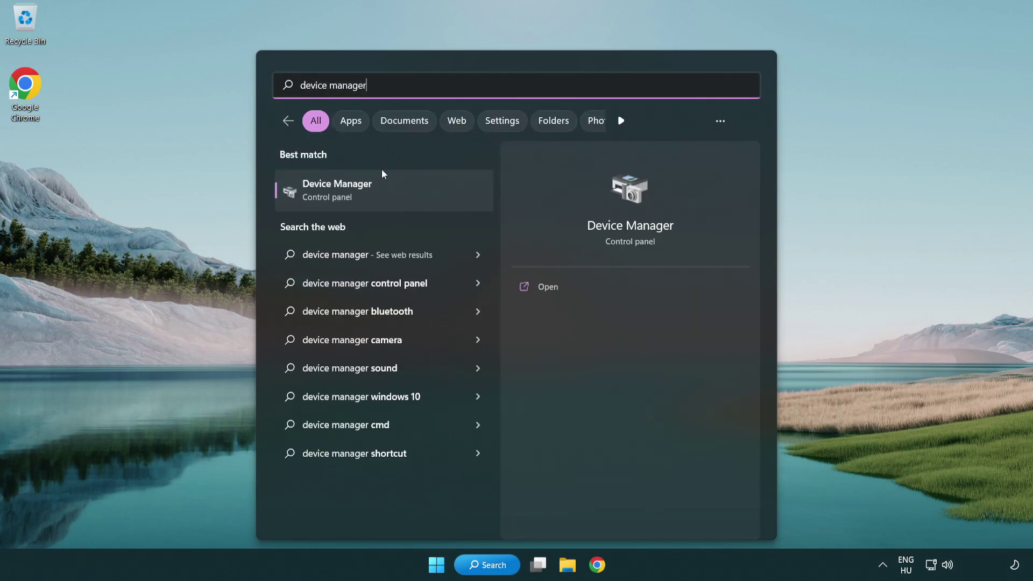
click(423, 196)
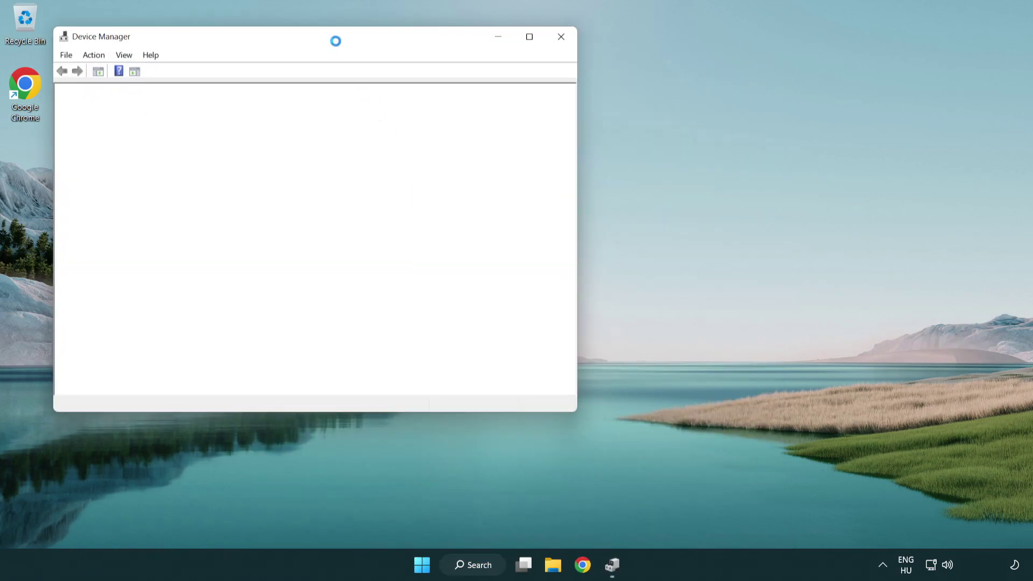
drag(325, 34, 520, 95)
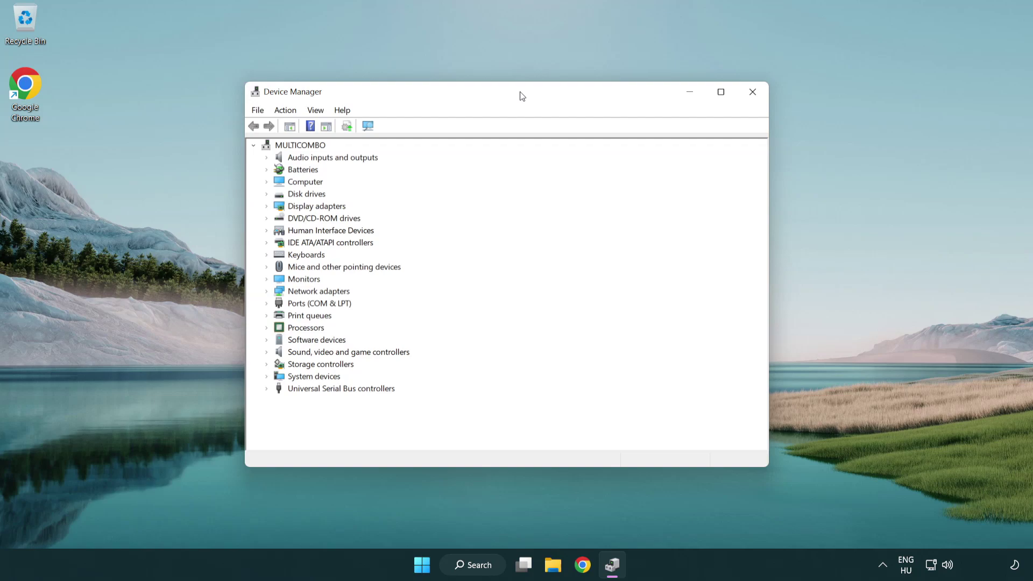
Expand Sound, video and game controllers and bring up actions for High Definition Audio Device
click(285, 354)
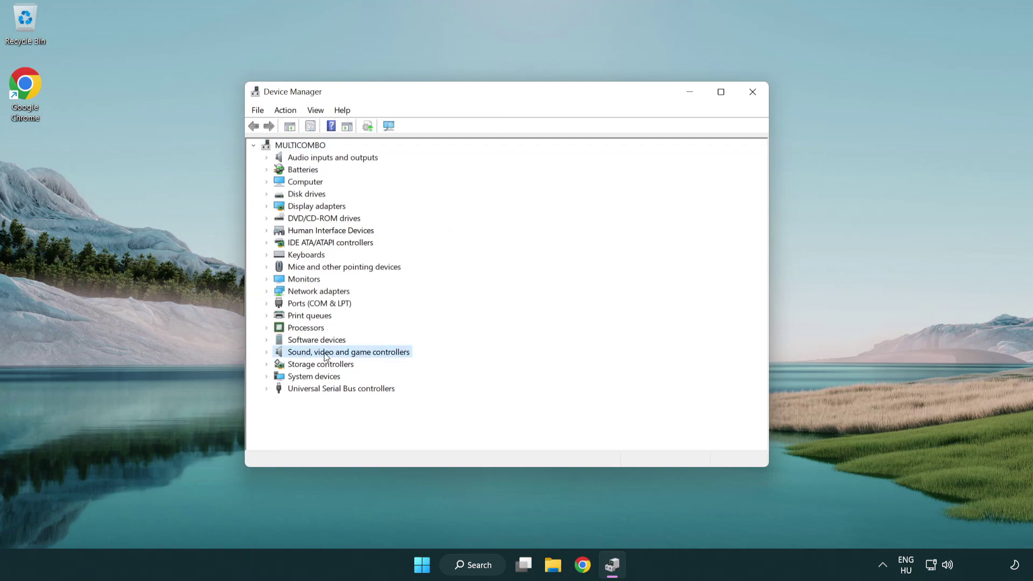
click(267, 353)
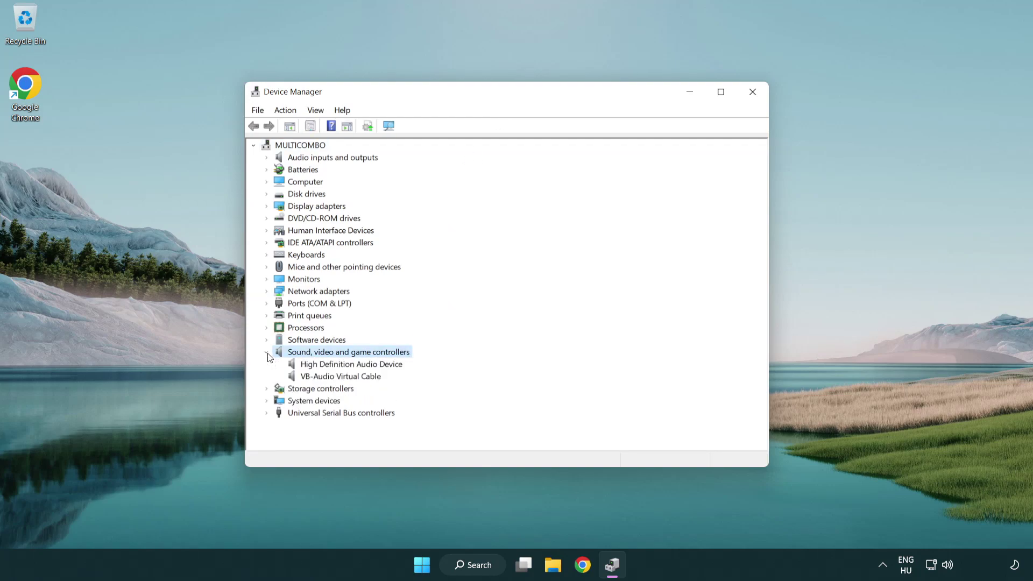
click(321, 366)
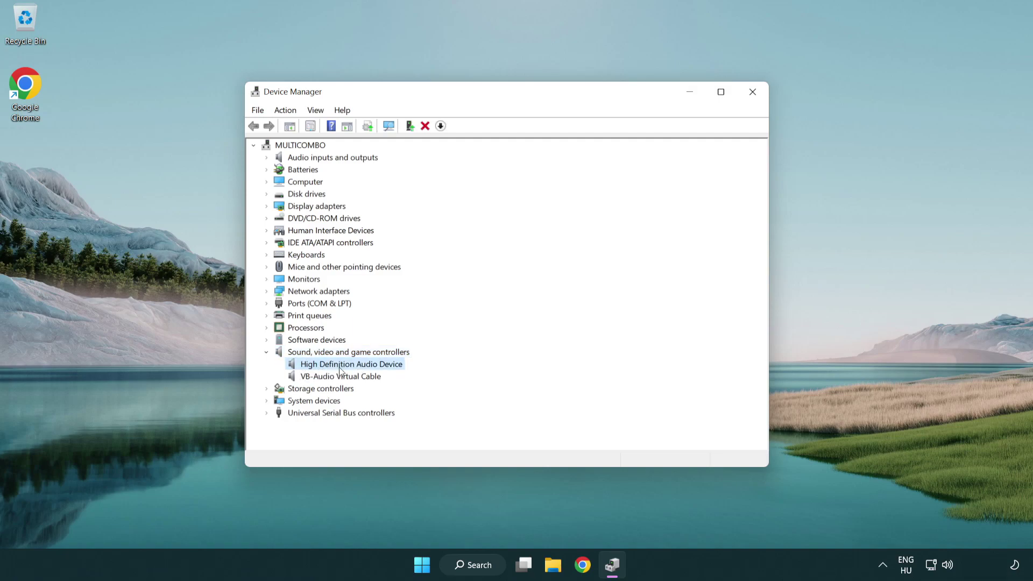
right_click(360, 364)
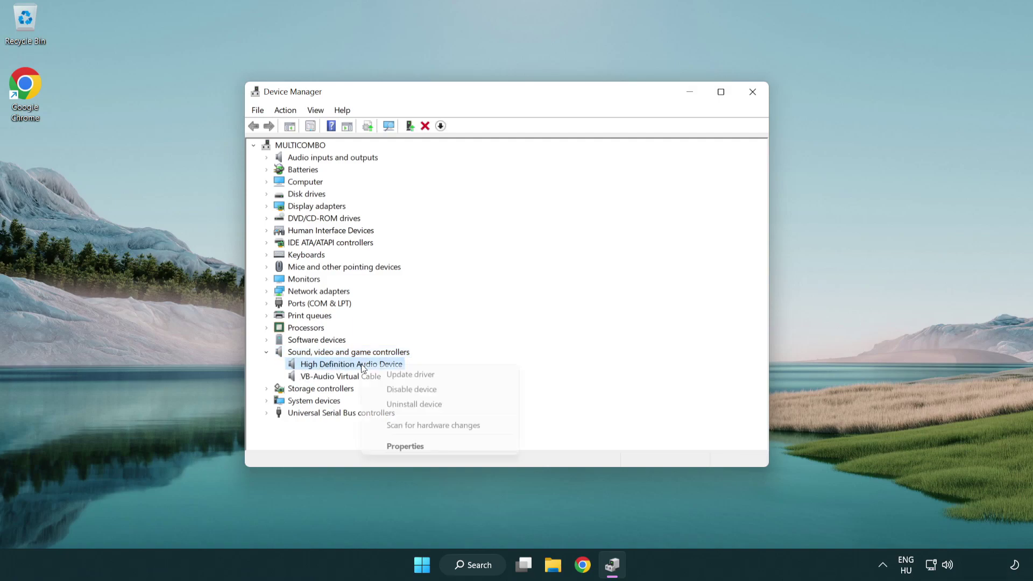
Reinstall the High Definition Audio Device driver from the computer's driver list, confirming the warning
click(445, 373)
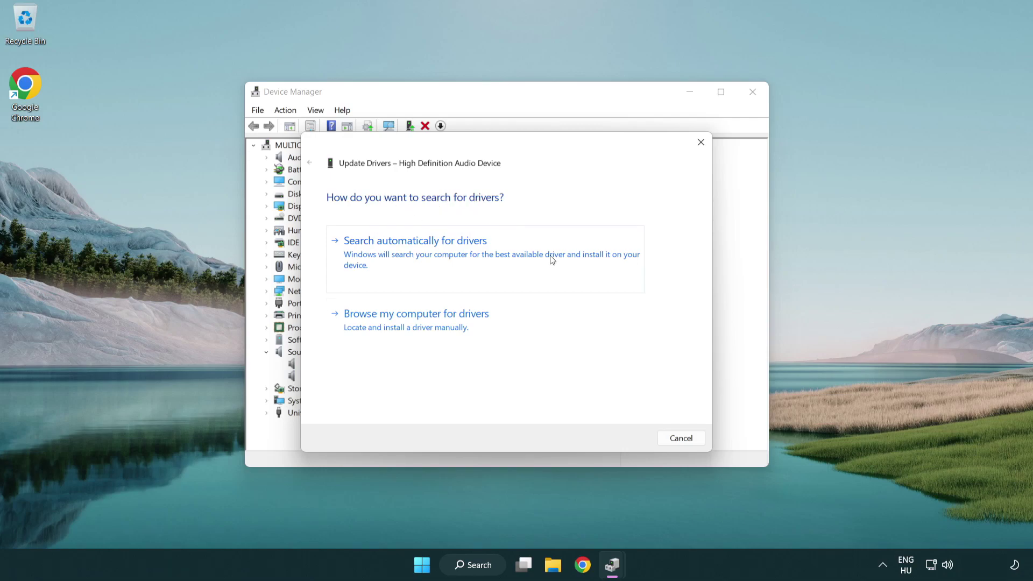
click(419, 337)
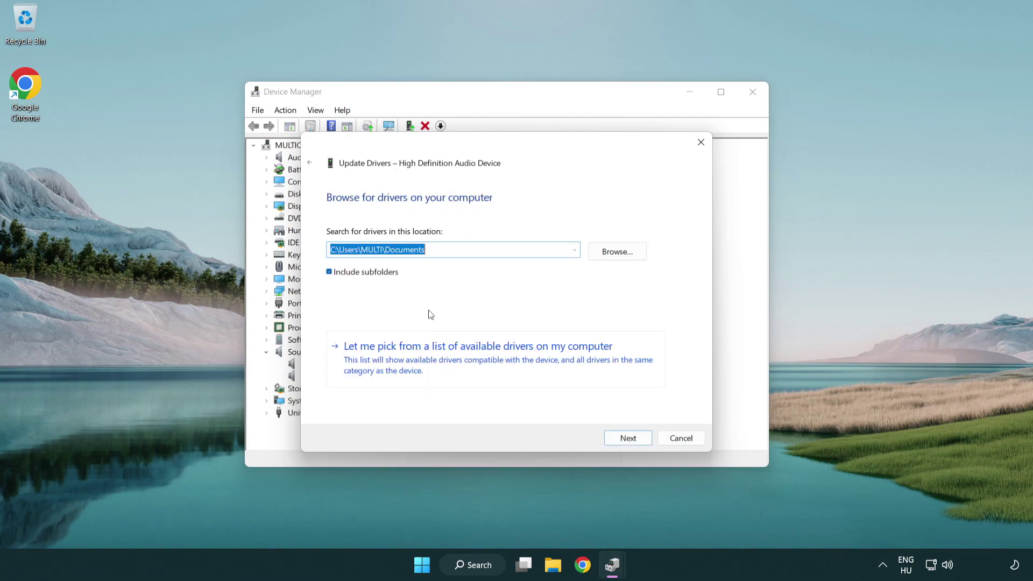
click(497, 366)
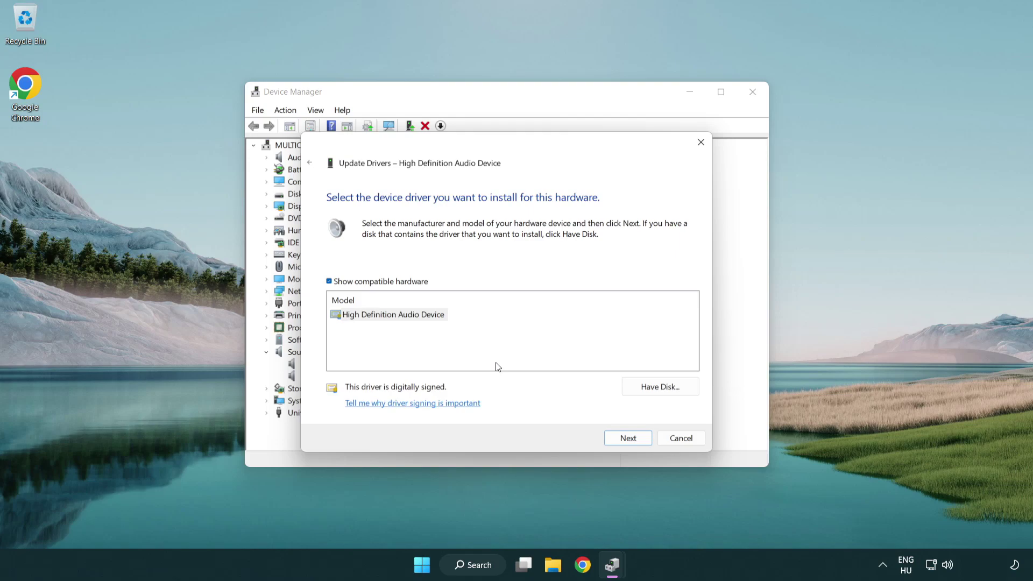
click(345, 323)
click(330, 316)
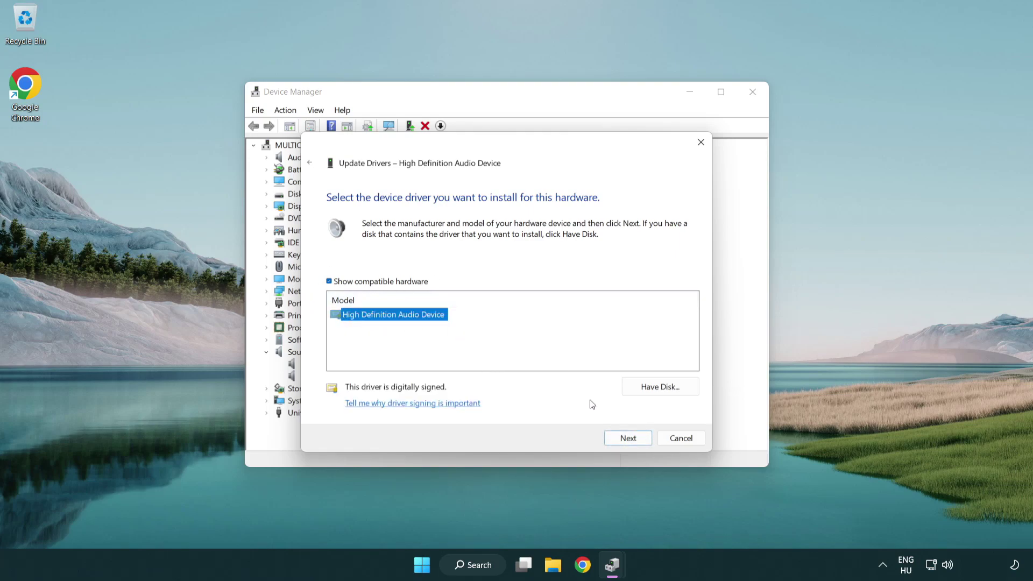
click(640, 442)
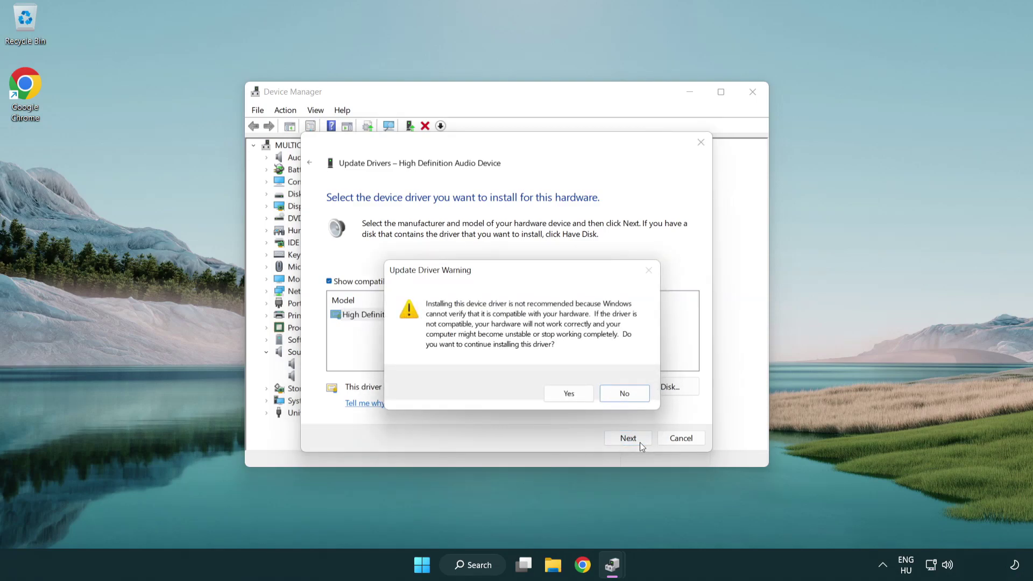
click(570, 396)
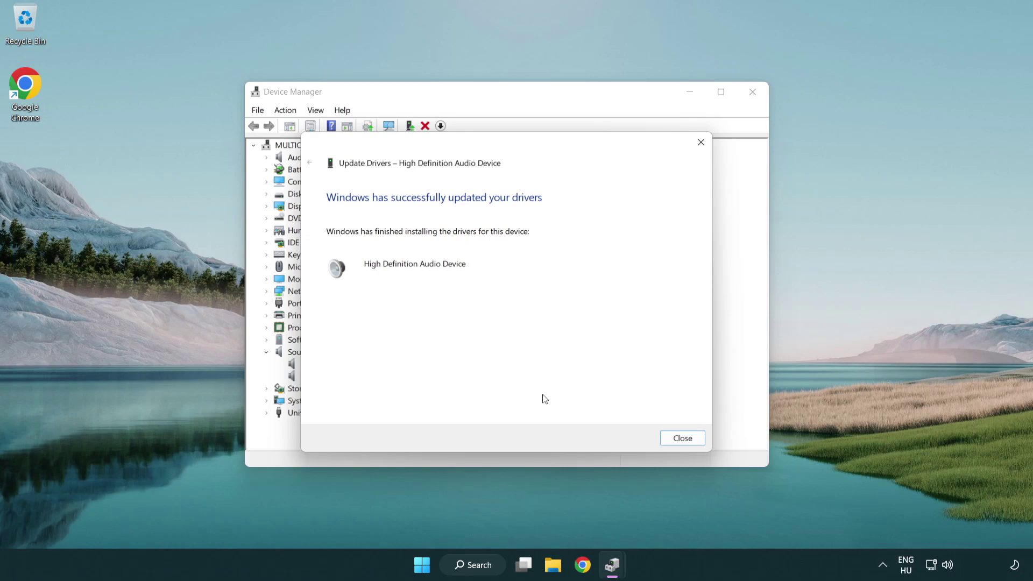
click(683, 439)
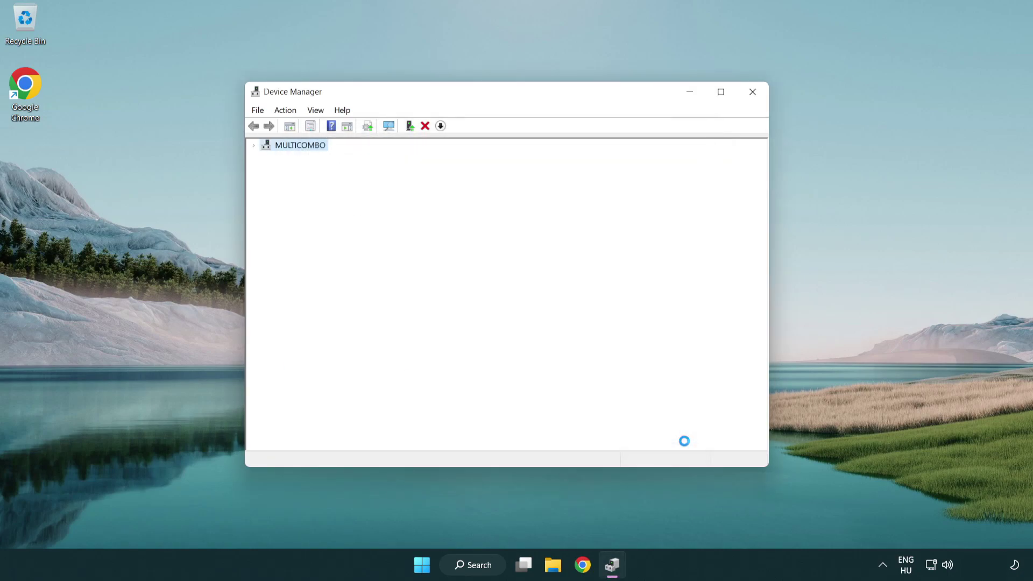
Close Device Manager and bring up the Start menu power options
click(753, 95)
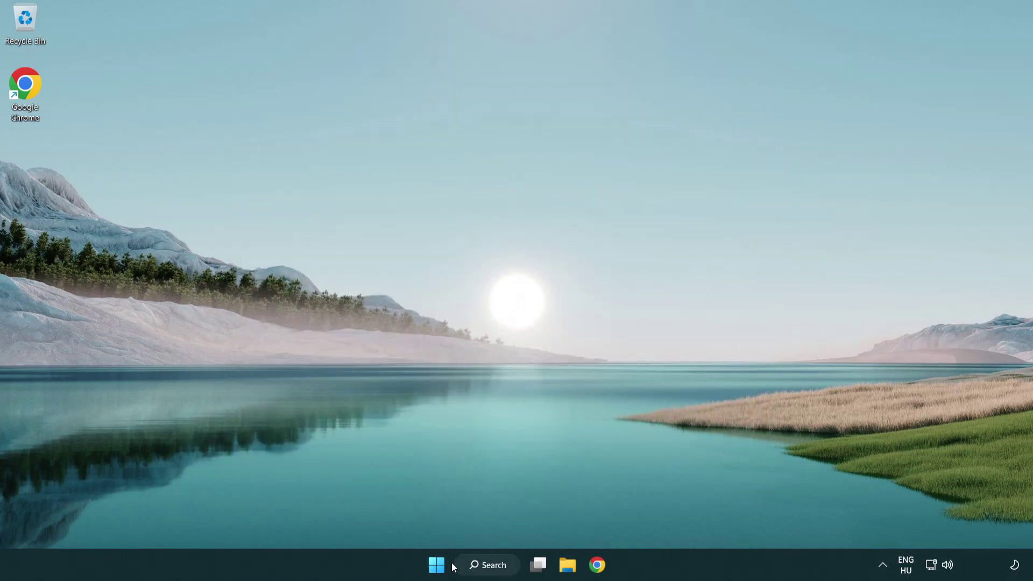
click(436, 564)
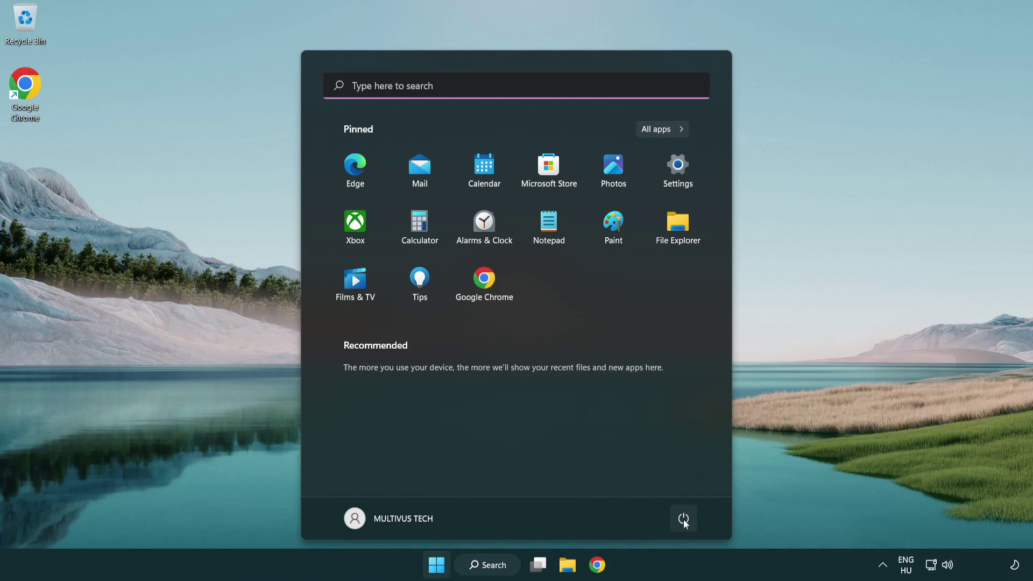
click(683, 520)
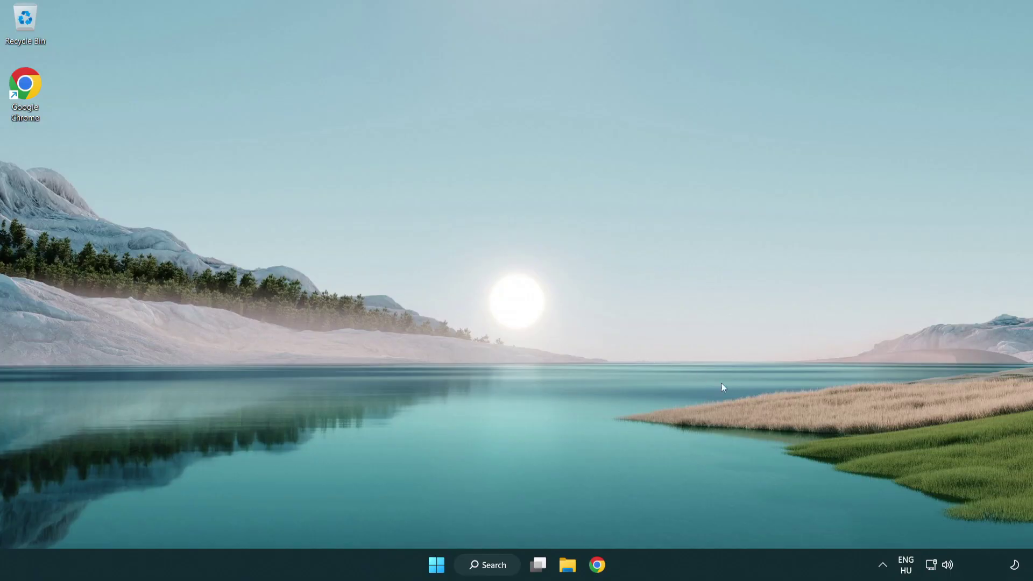
Launch Troubleshoot sound problems from the taskbar speaker icon
right_click(950, 569)
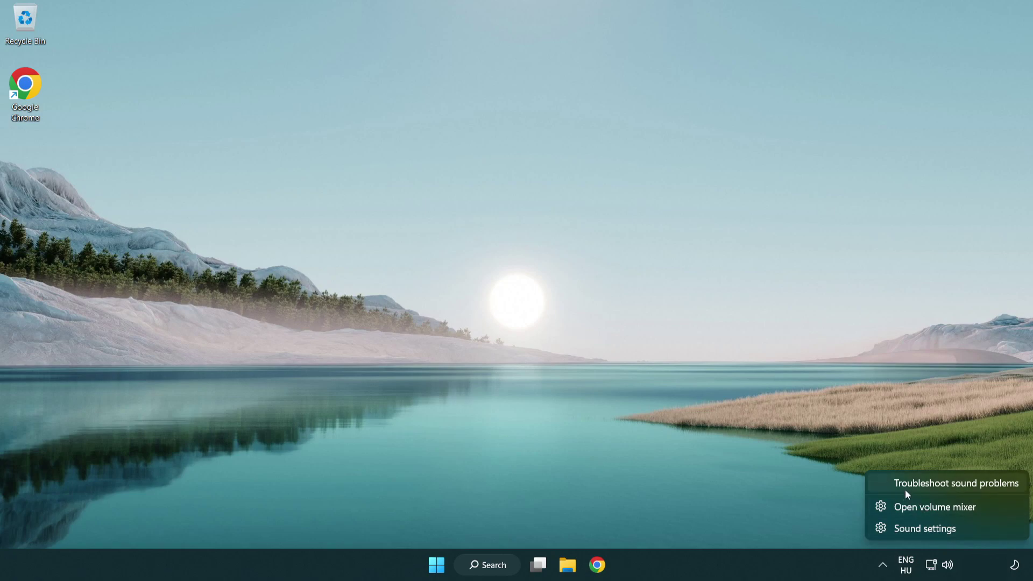
click(942, 487)
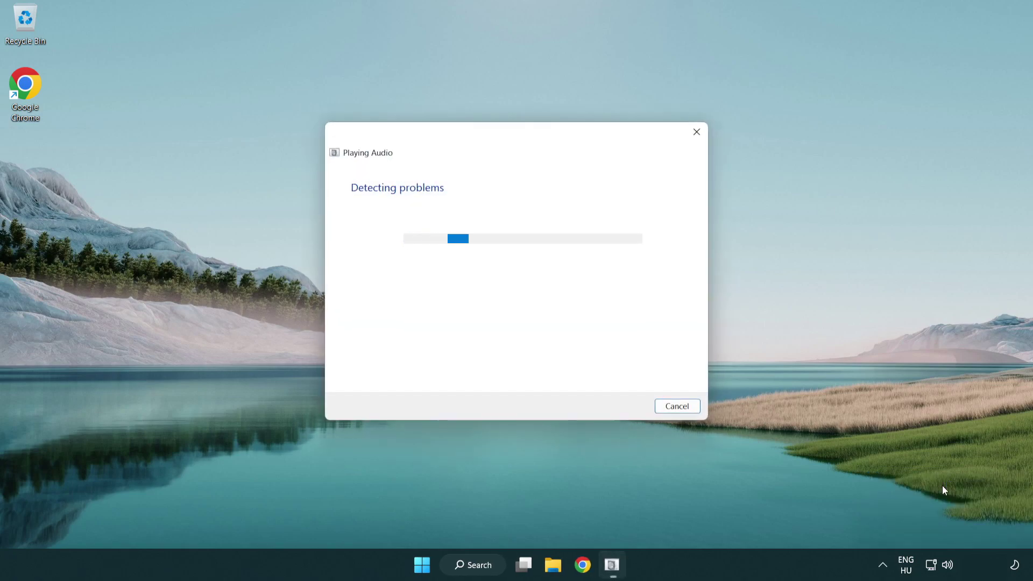